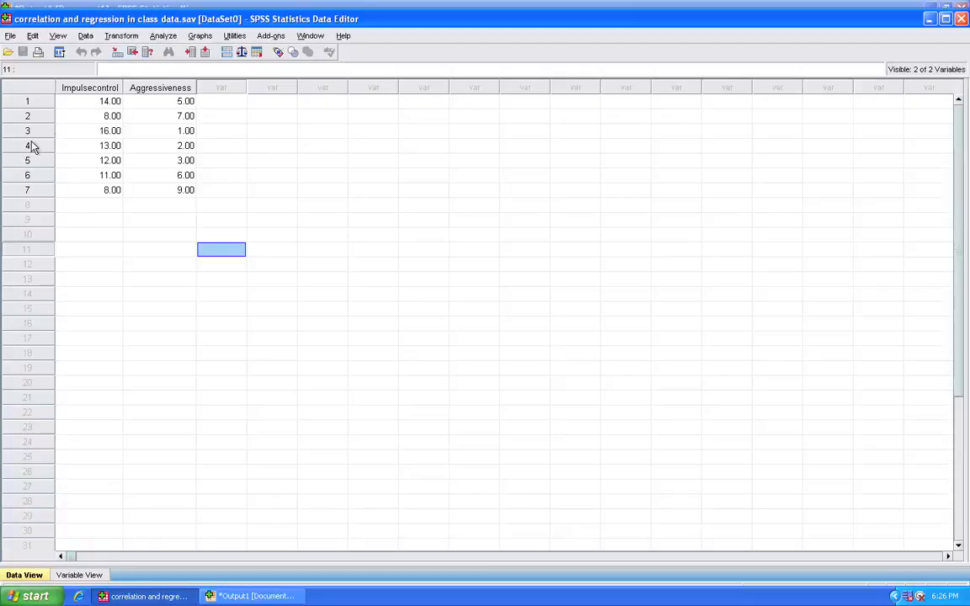
{"action": "left_click_drag", "start_coordinate": [88, 82], "coordinate": [157, 96]}
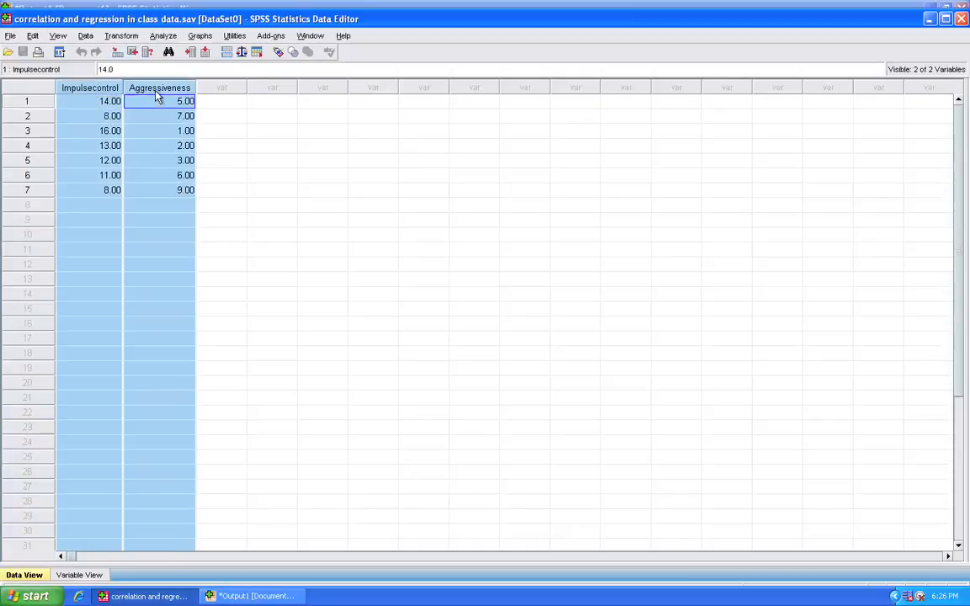
{"action": "left_click", "coordinate": [27, 102]}
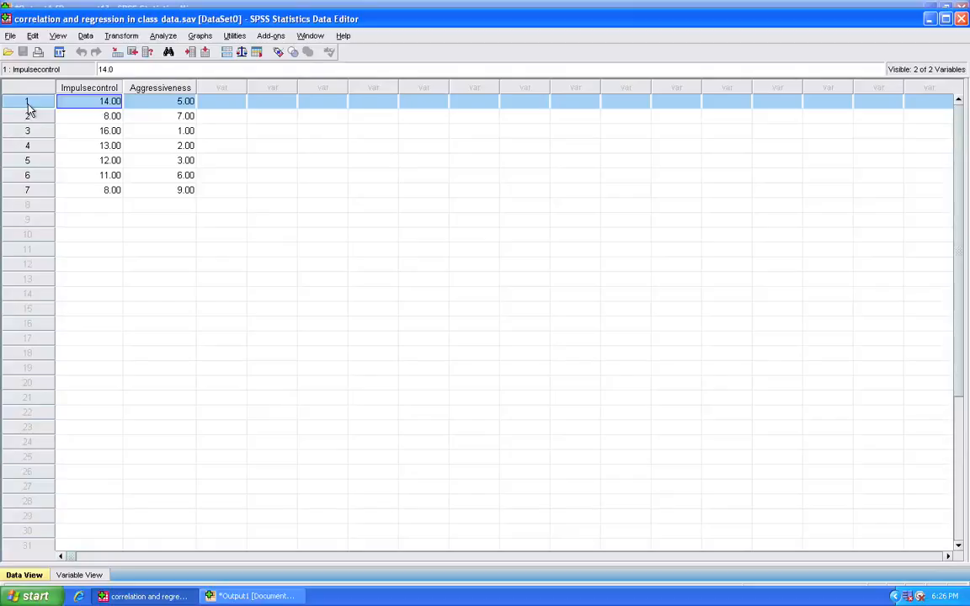
Give the Impulsecontrol variable the label "Impulse Control" and return to the data values
{"action": "left_click", "coordinate": [80, 576]}
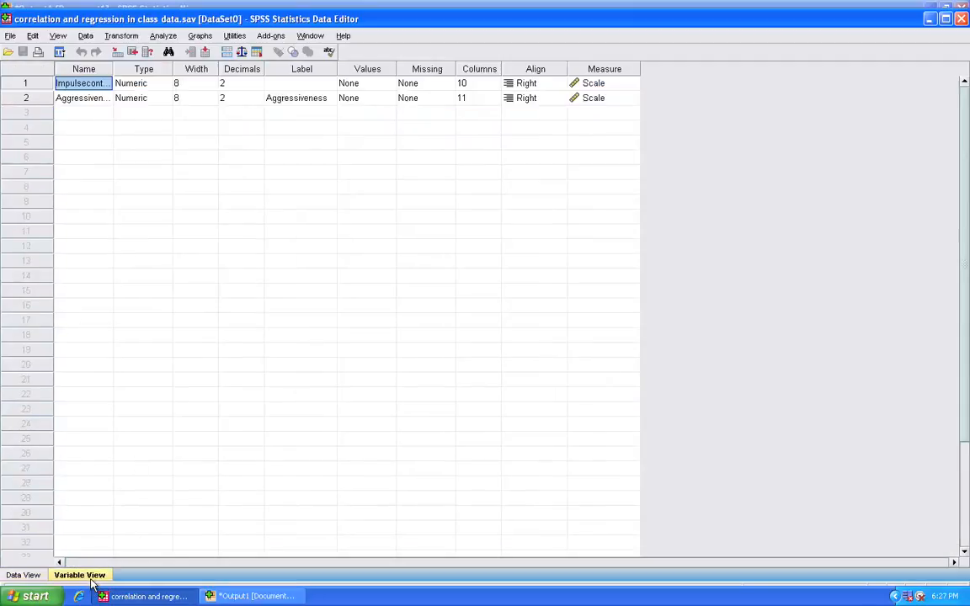
{"action": "left_click", "coordinate": [297, 83]}
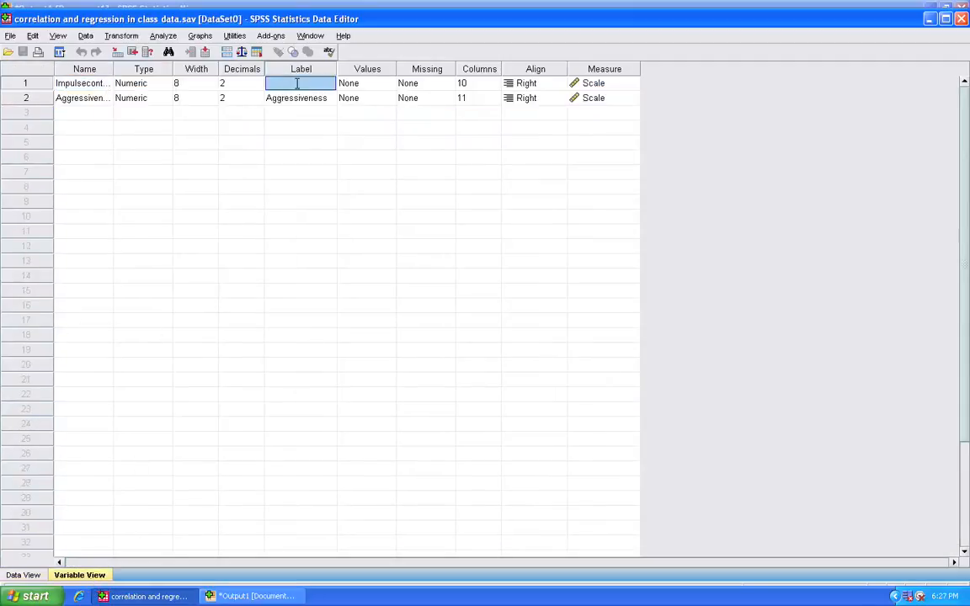
{"action": "type", "text": "Impulse Control"}
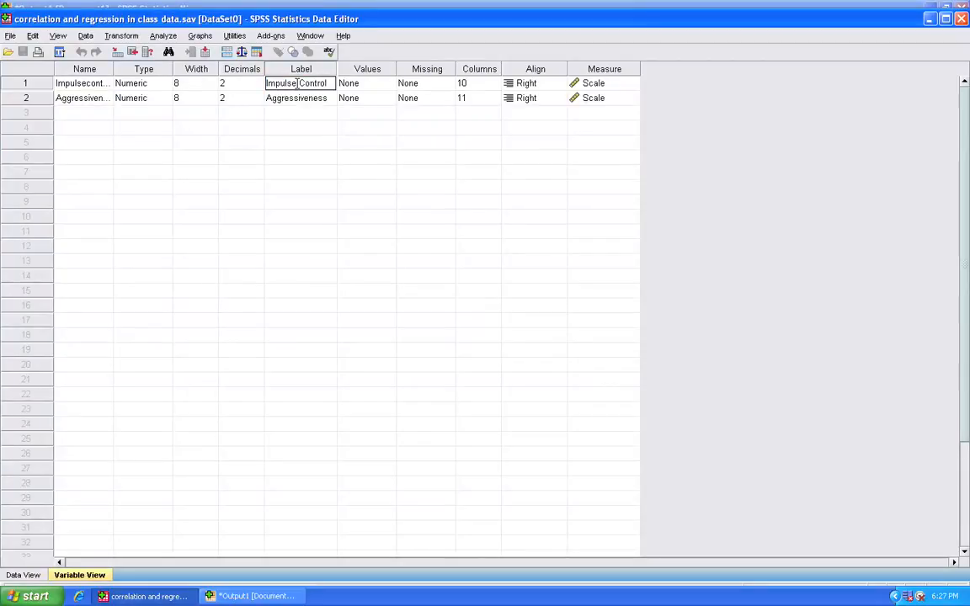
{"action": "left_click", "coordinate": [297, 114]}
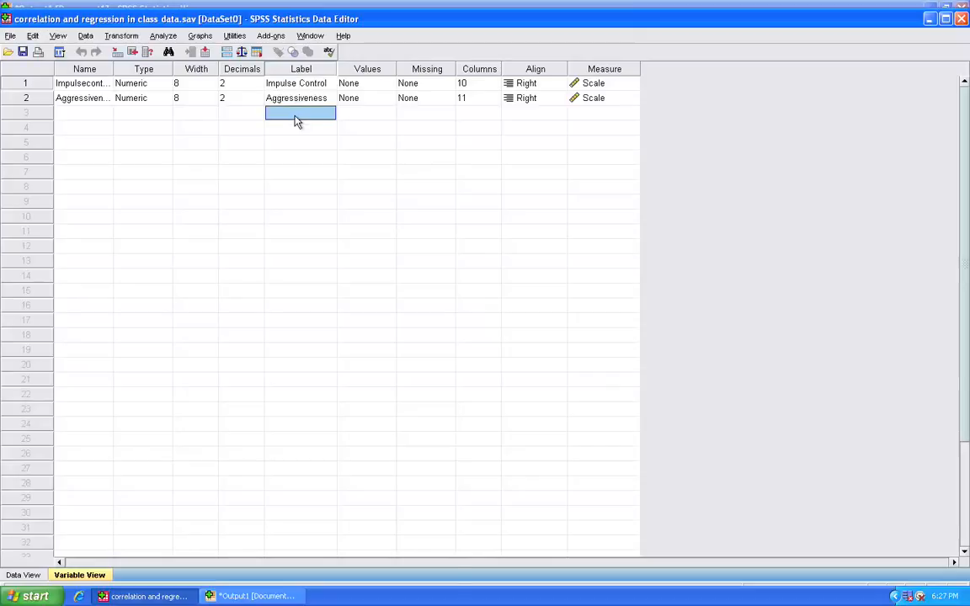
{"action": "left_click", "coordinate": [296, 100]}
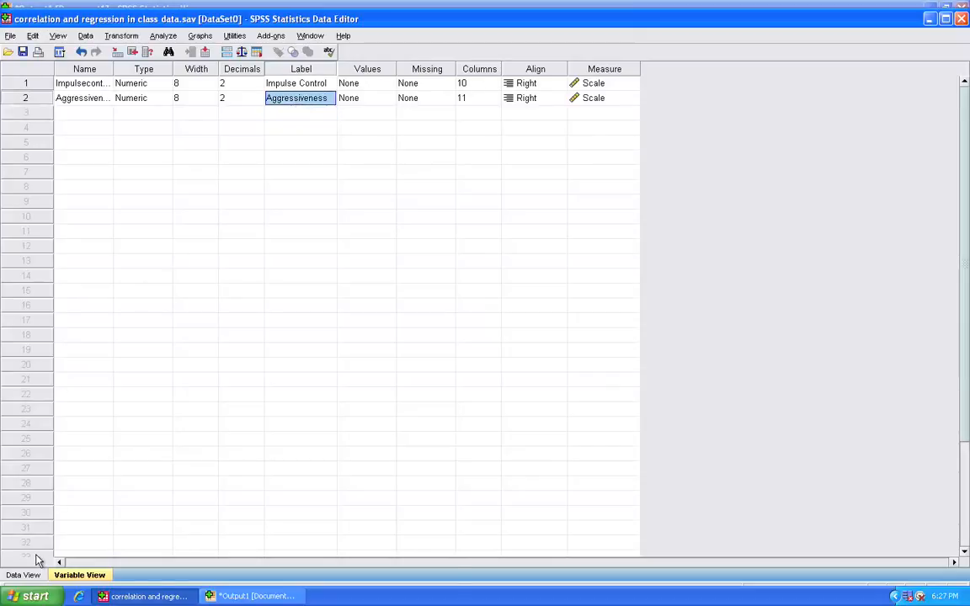
{"action": "left_click", "coordinate": [23, 575]}
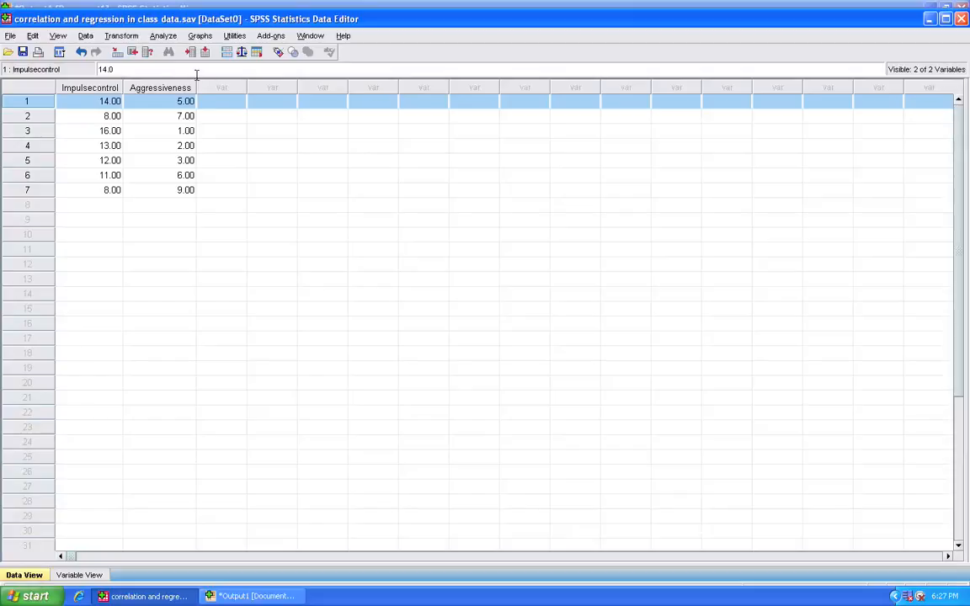
Start an interactive scatterplot with Aggressiveness on the vertical axis and Impulse Control on the horizontal axis
{"action": "left_click", "coordinate": [200, 37]}
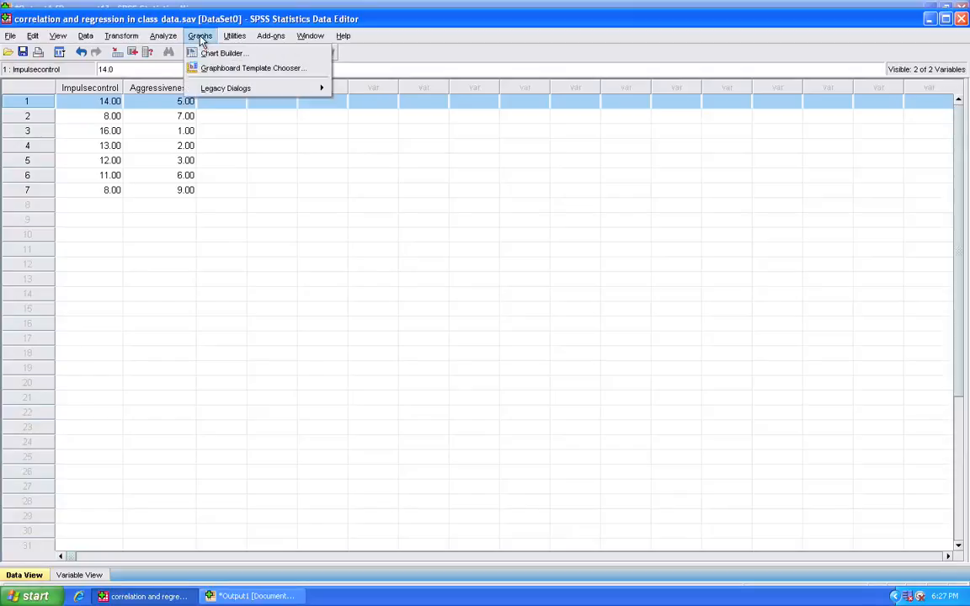
{"action": "mouse_move", "coordinate": [195, 87]}
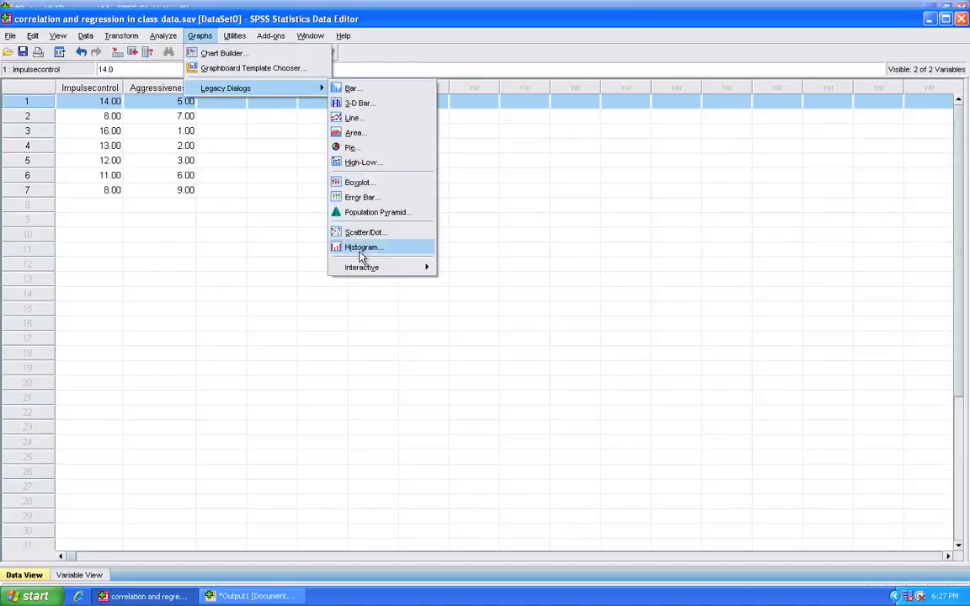
{"action": "mouse_move", "coordinate": [362, 268]}
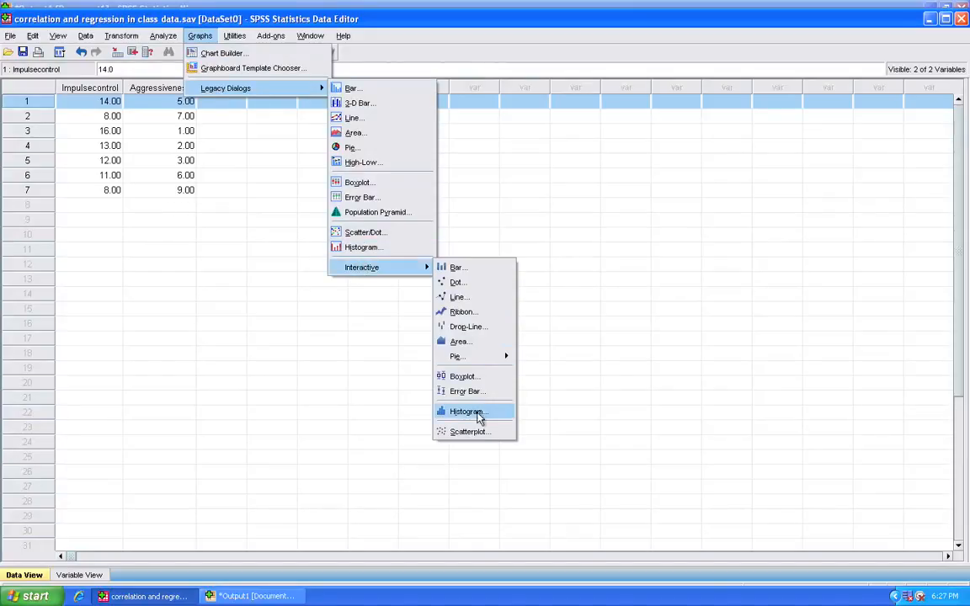
{"action": "left_click", "coordinate": [469, 431]}
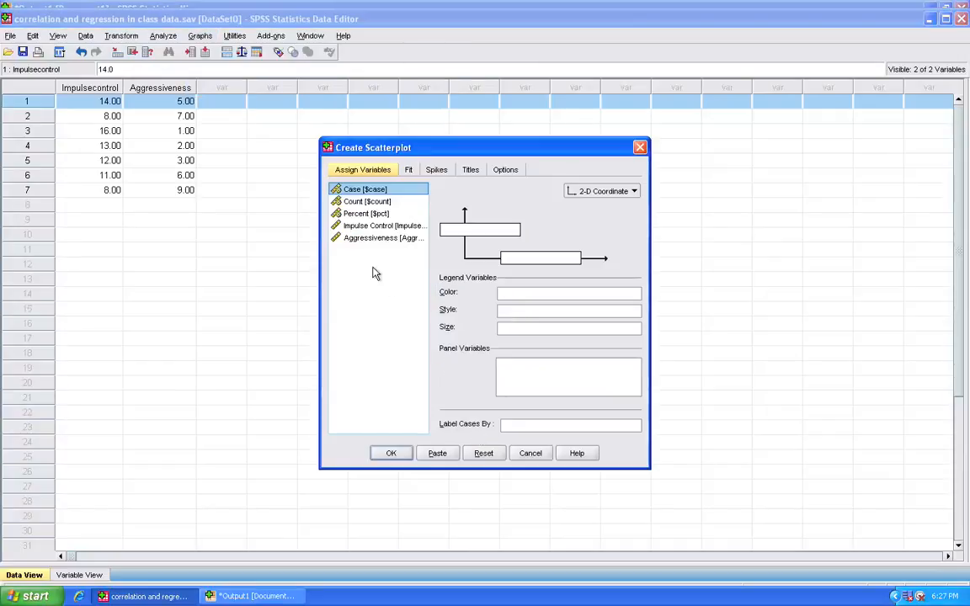
{"action": "left_click_drag", "start_coordinate": [372, 239], "coordinate": [446, 230]}
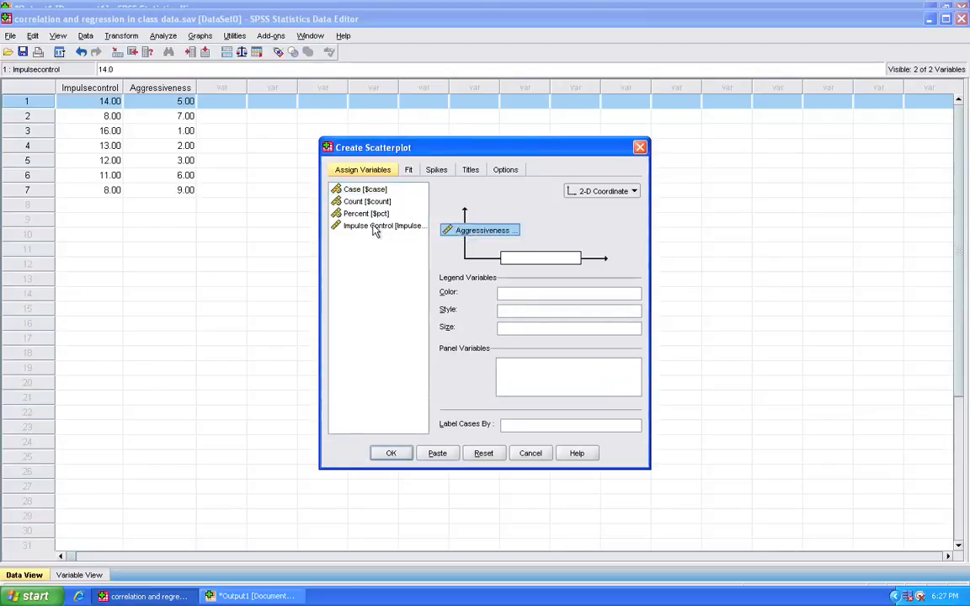
{"action": "left_click_drag", "start_coordinate": [375, 228], "coordinate": [517, 262]}
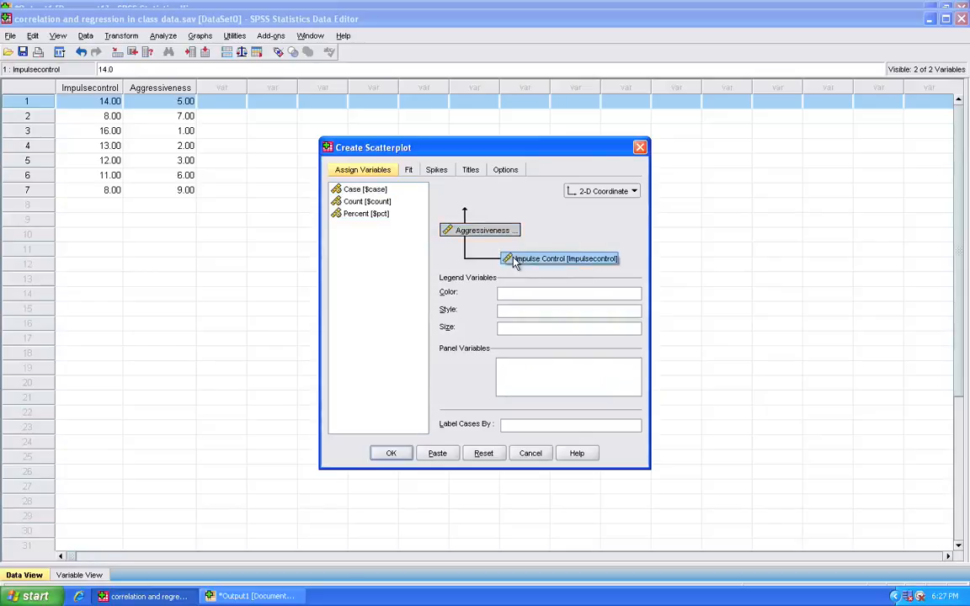
Set the scatterplot's fit method to Regression
{"action": "left_click", "coordinate": [408, 171]}
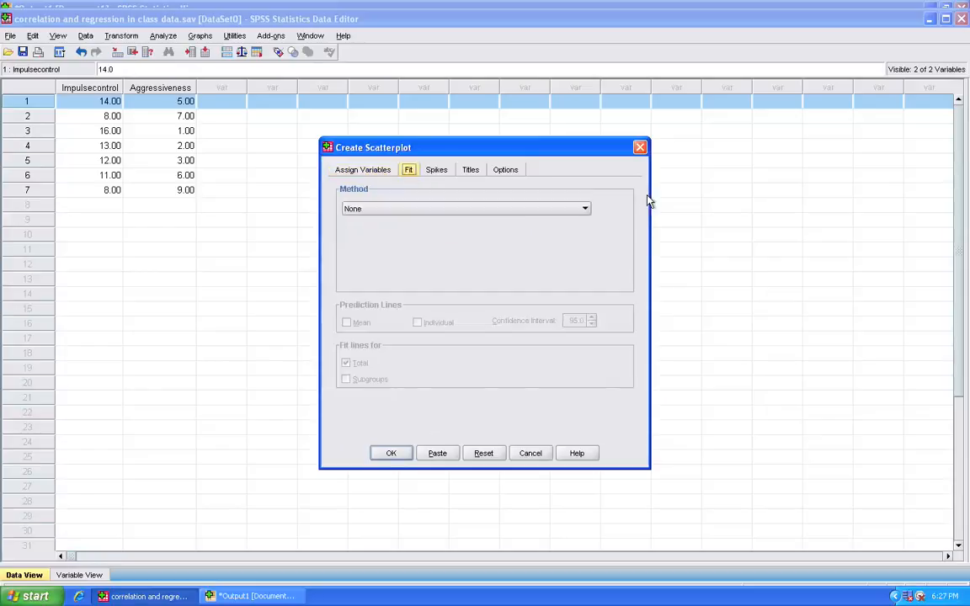
{"action": "left_click", "coordinate": [586, 210]}
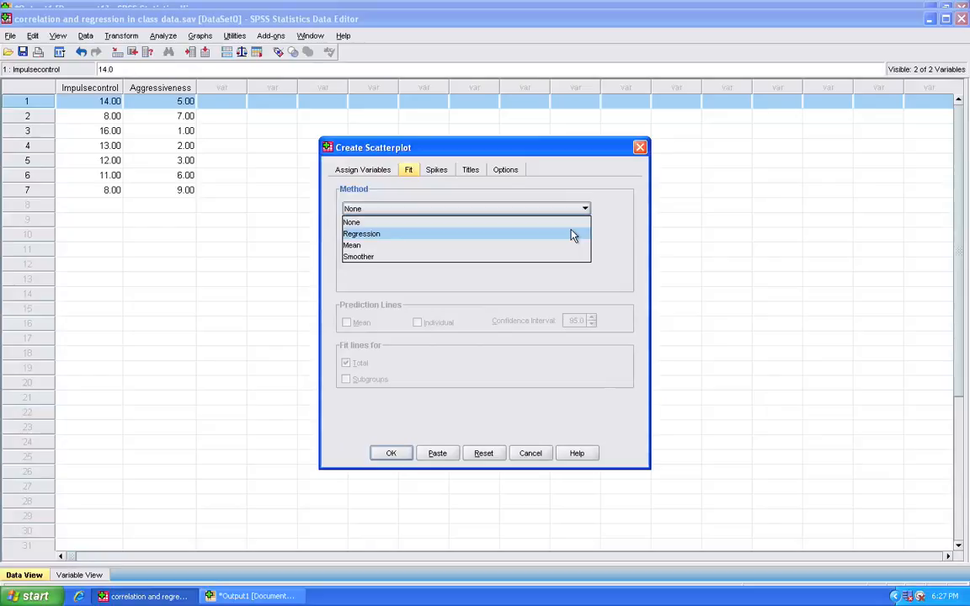
{"action": "left_click", "coordinate": [571, 235]}
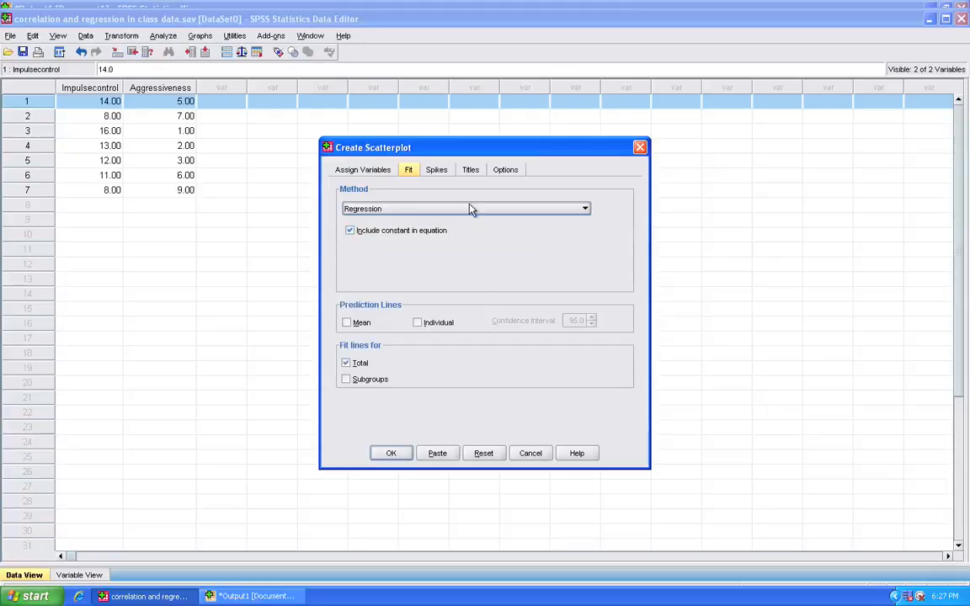
Title the chart "Scatterplot of Aggressiveness vs Impulse Control" and generate the scatterplot
{"action": "left_click", "coordinate": [437, 171]}
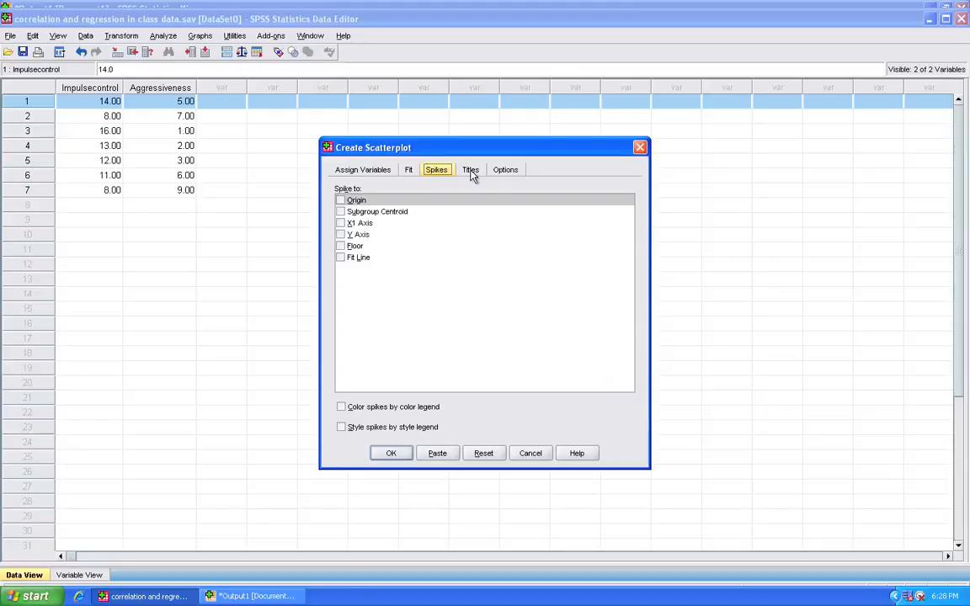
{"action": "left_click", "coordinate": [470, 170]}
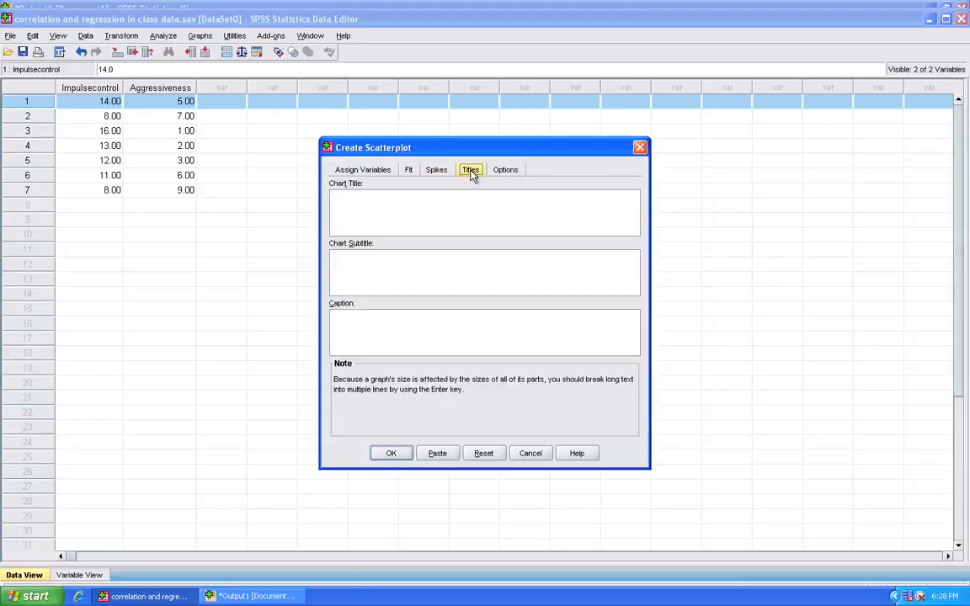
{"action": "left_click", "coordinate": [393, 202]}
{"action": "type", "text": "Scatterplot of Aggressiveness "}
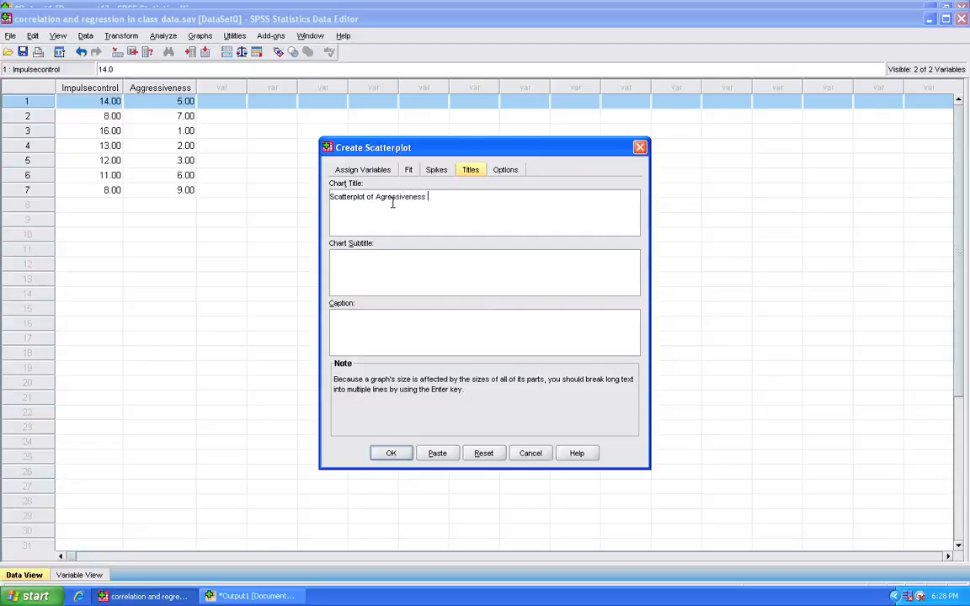
{"action": "type", "text": "vs Imu"}
{"action": "key", "text": "BackSpace"}
{"action": "type", "text": "pulse Control"}
{"action": "left_click", "coordinate": [385, 198]}
{"action": "type", "text": "g"}
{"action": "left_click", "coordinate": [391, 453]}
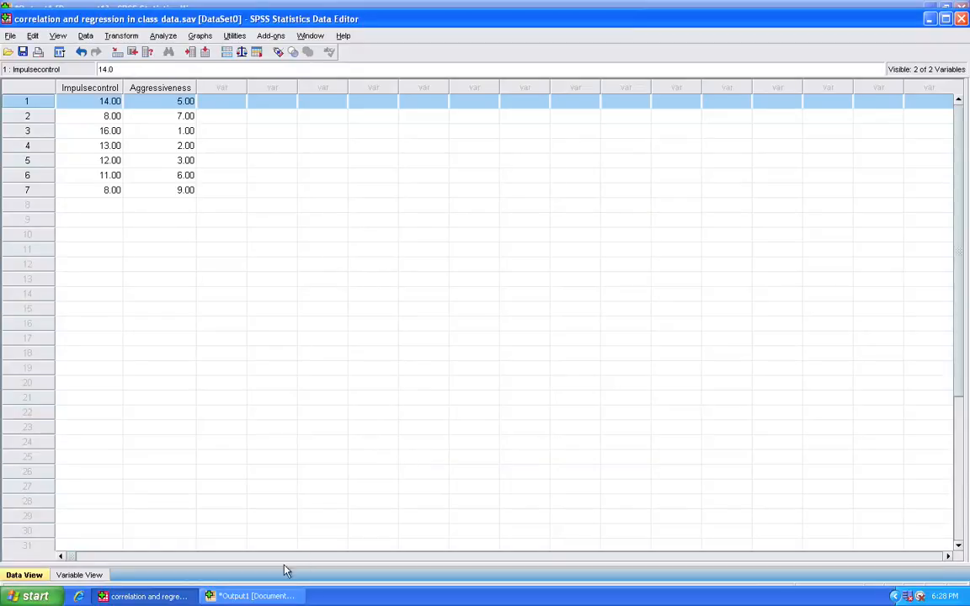
Bring up the output document and examine the whole scatterplot with its regression line
{"action": "left_click", "coordinate": [271, 598]}
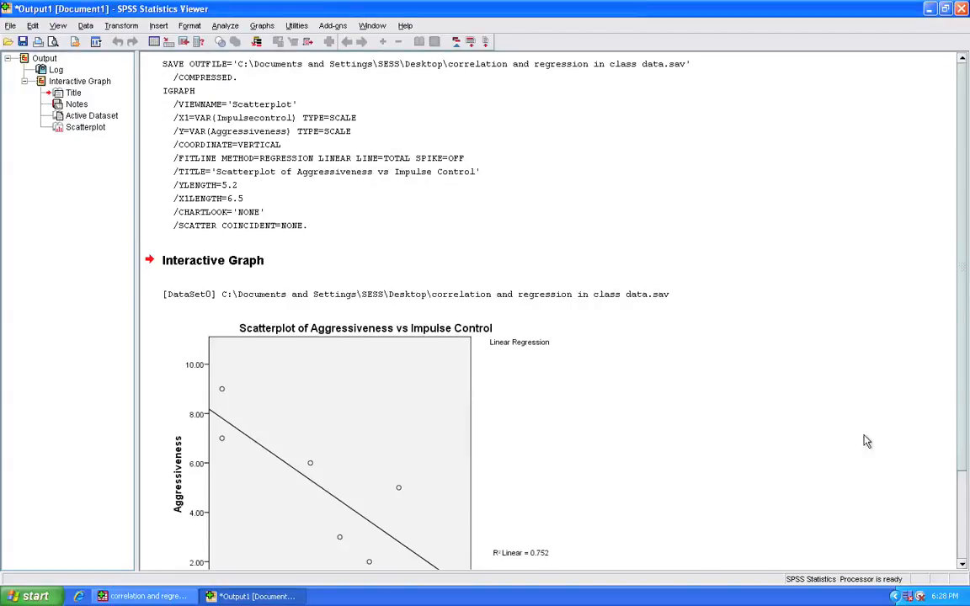
{"action": "left_click", "coordinate": [962, 564]}
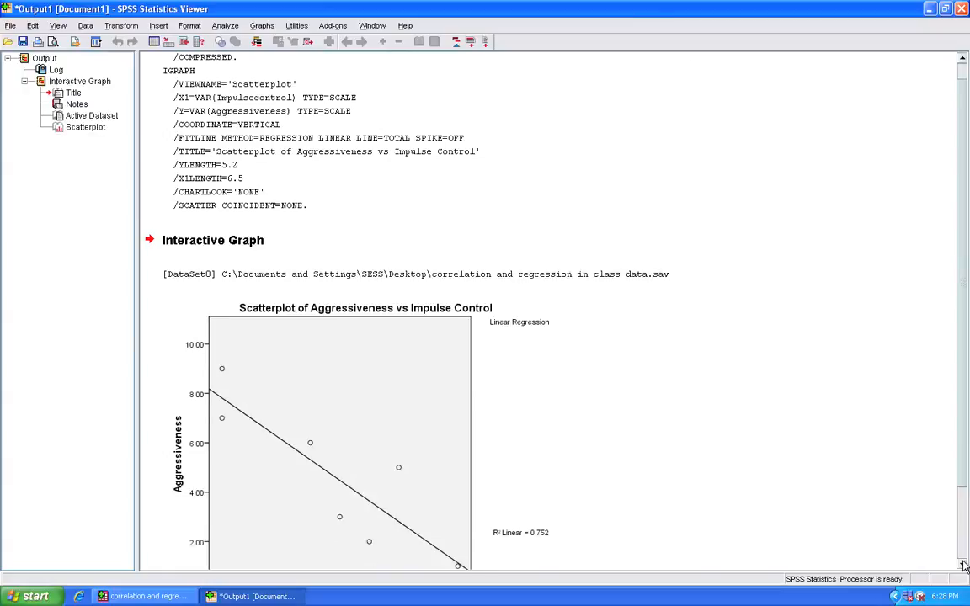
{"action": "left_click", "coordinate": [963, 564]}
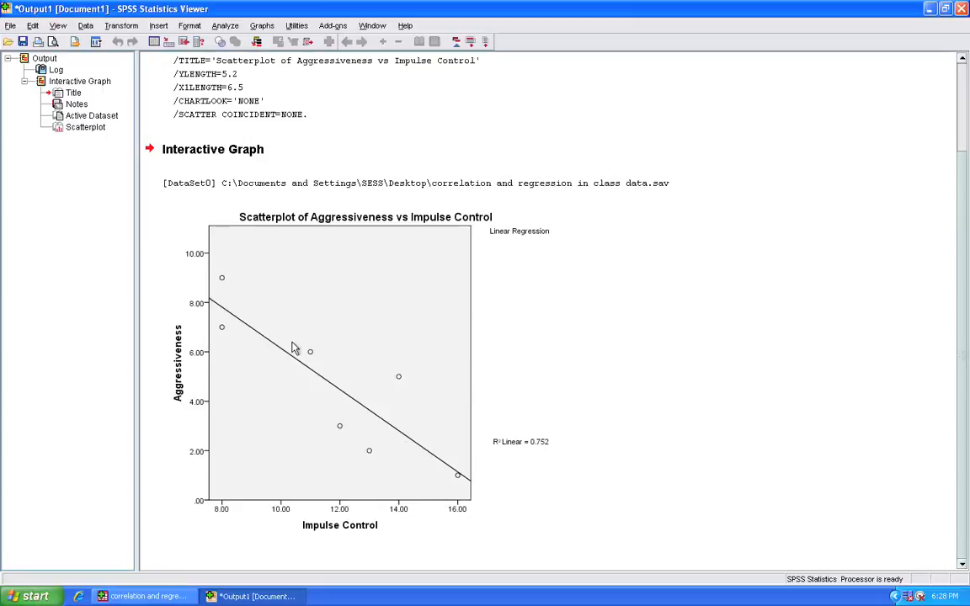
Generate a second interactive scatterplot of the same variables with the fit method set to None, and bring it fully into view
{"action": "left_click", "coordinate": [260, 27]}
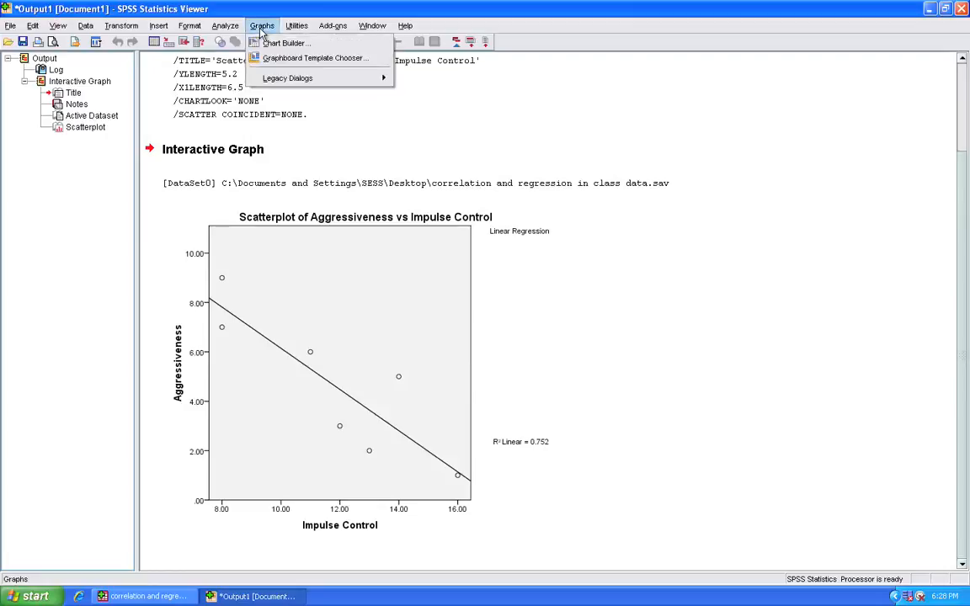
{"action": "mouse_move", "coordinate": [266, 78]}
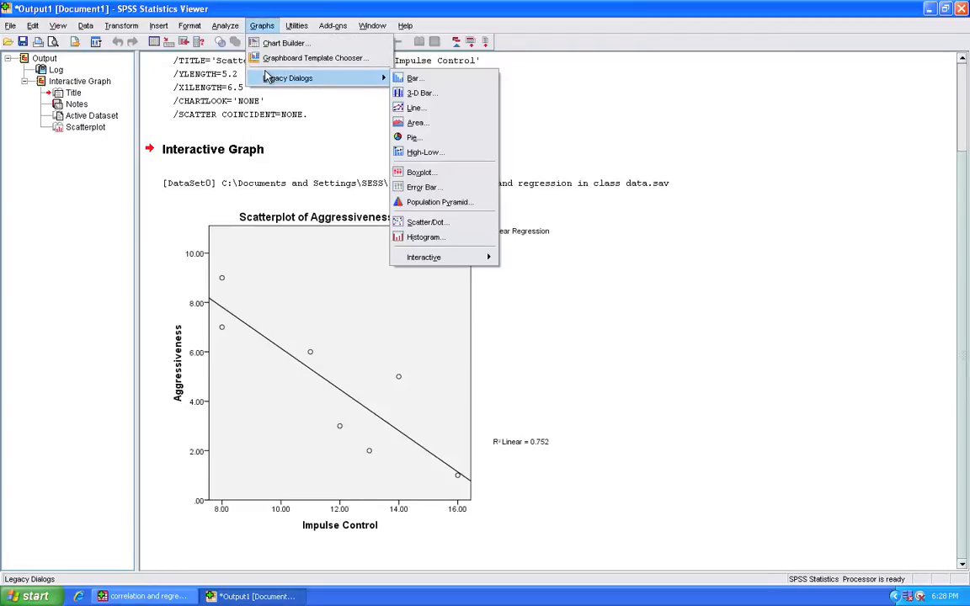
{"action": "mouse_move", "coordinate": [424, 261]}
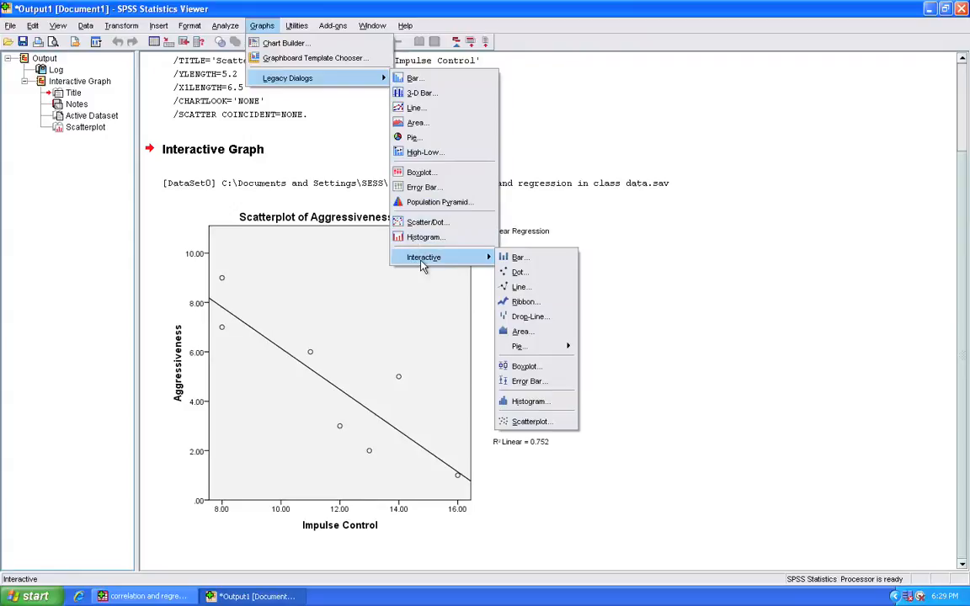
{"action": "left_click", "coordinate": [529, 421]}
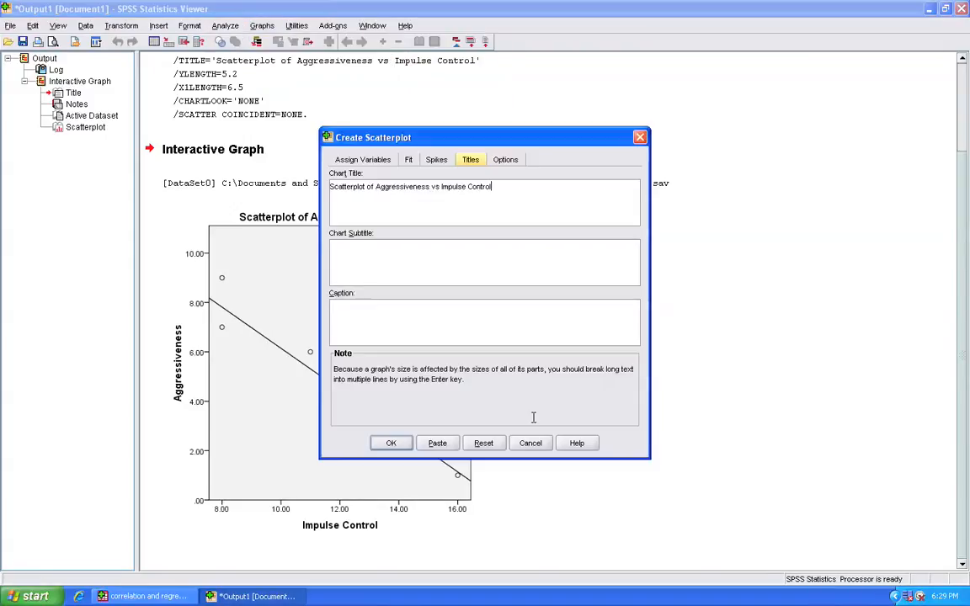
{"action": "left_click", "coordinate": [408, 159]}
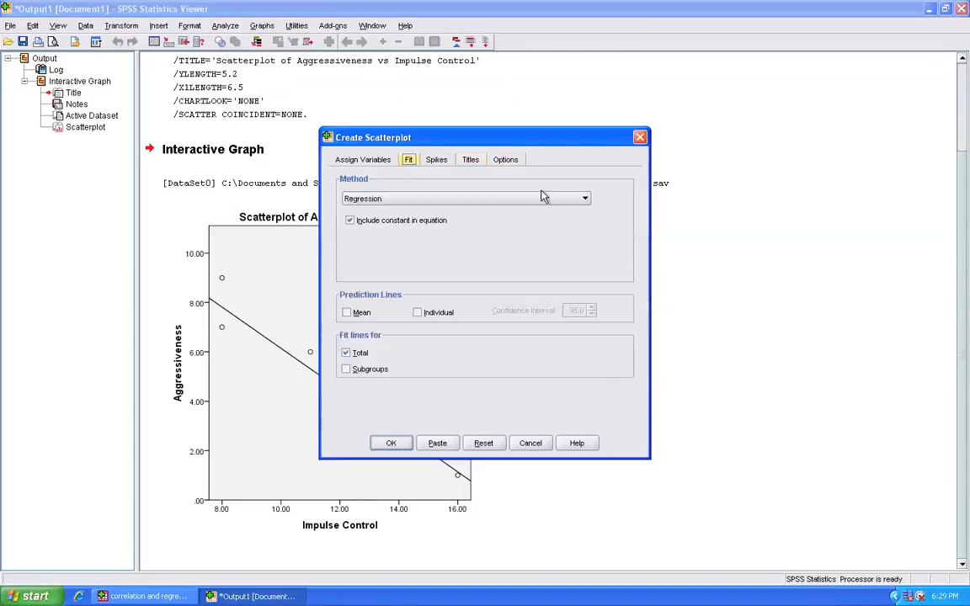
{"action": "left_click", "coordinate": [580, 200]}
{"action": "left_click", "coordinate": [572, 211]}
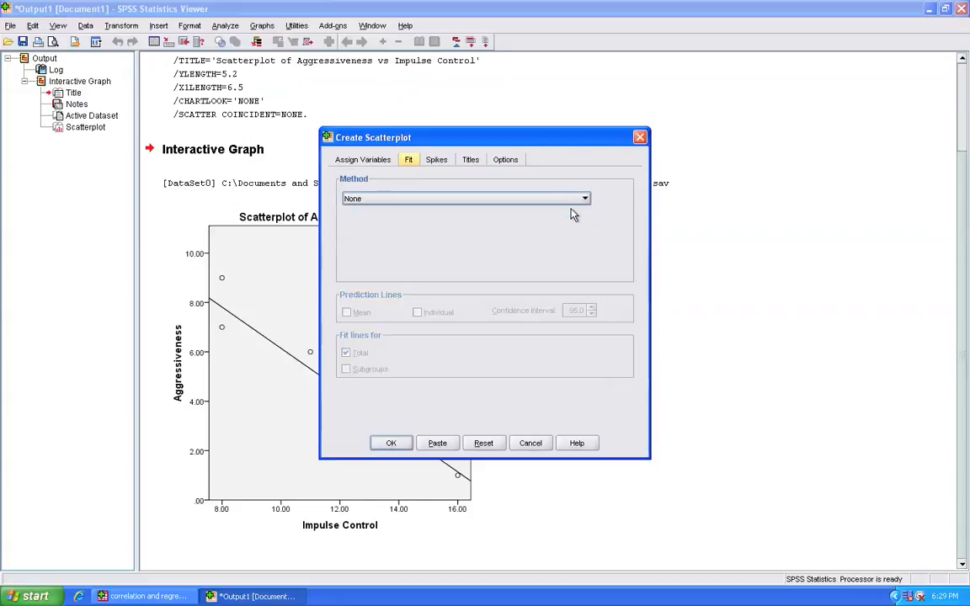
{"action": "left_click", "coordinate": [389, 445]}
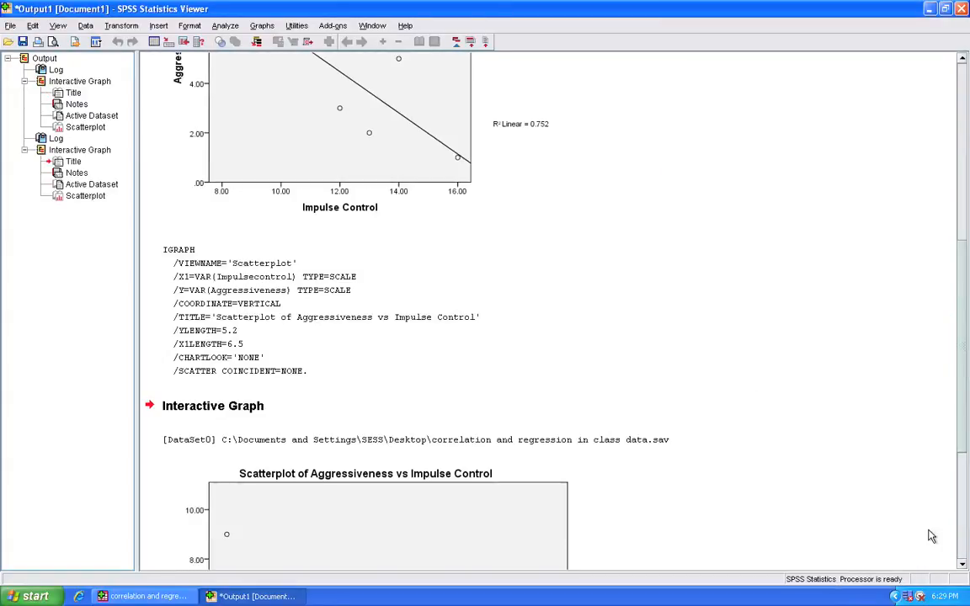
{"action": "left_click_drag", "start_coordinate": [965, 570], "coordinate": [965, 571]}
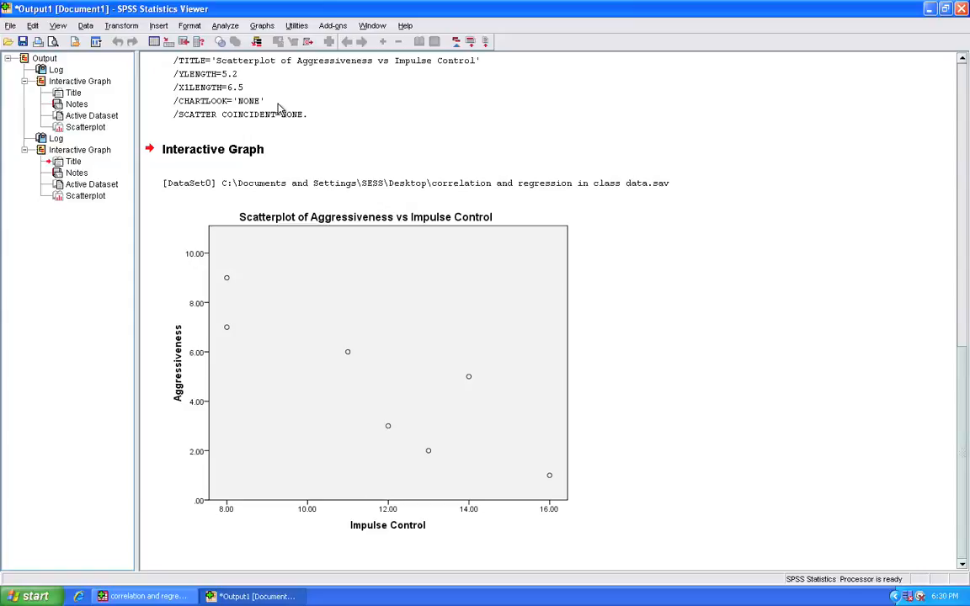
Set up a bivariate correlation with Impulse Control and Aggressiveness as its variables
{"action": "left_click", "coordinate": [224, 26]}
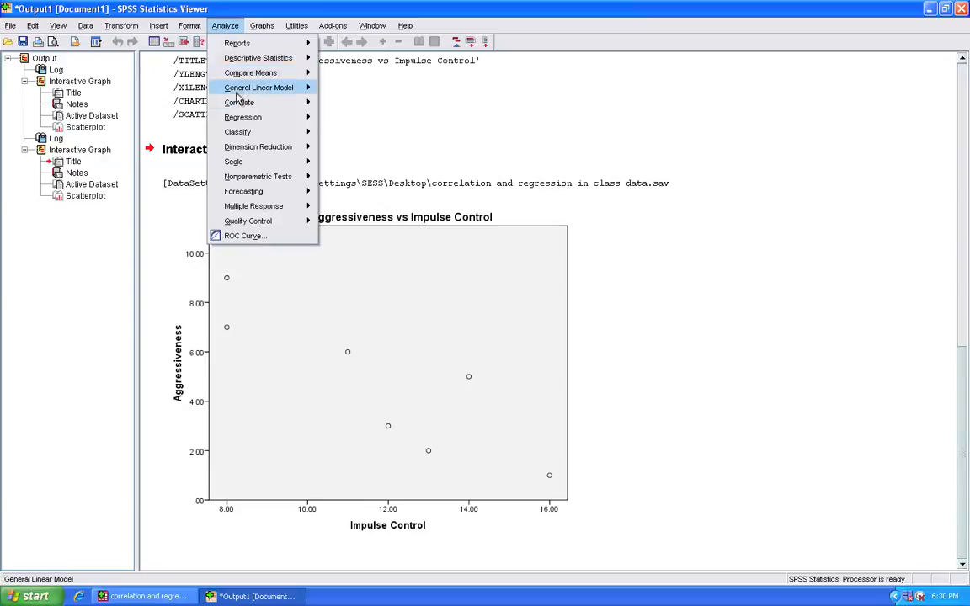
{"action": "mouse_move", "coordinate": [250, 102]}
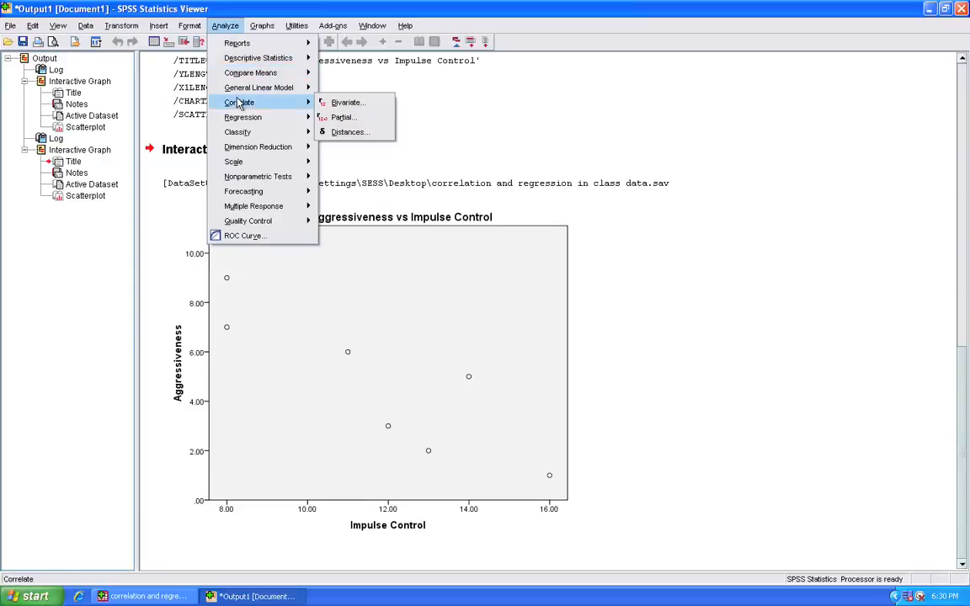
{"action": "left_click", "coordinate": [341, 104]}
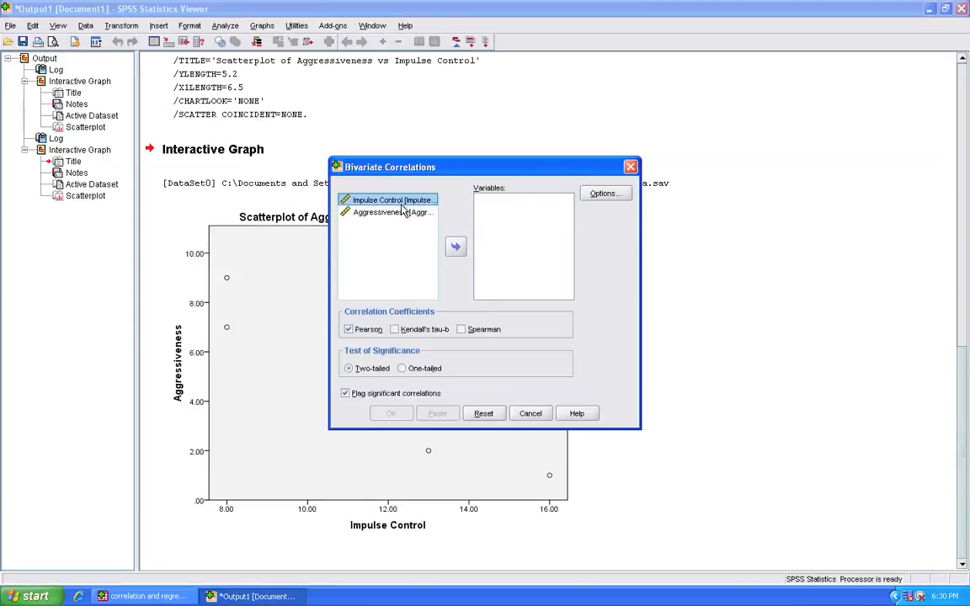
{"action": "left_click", "coordinate": [455, 246]}
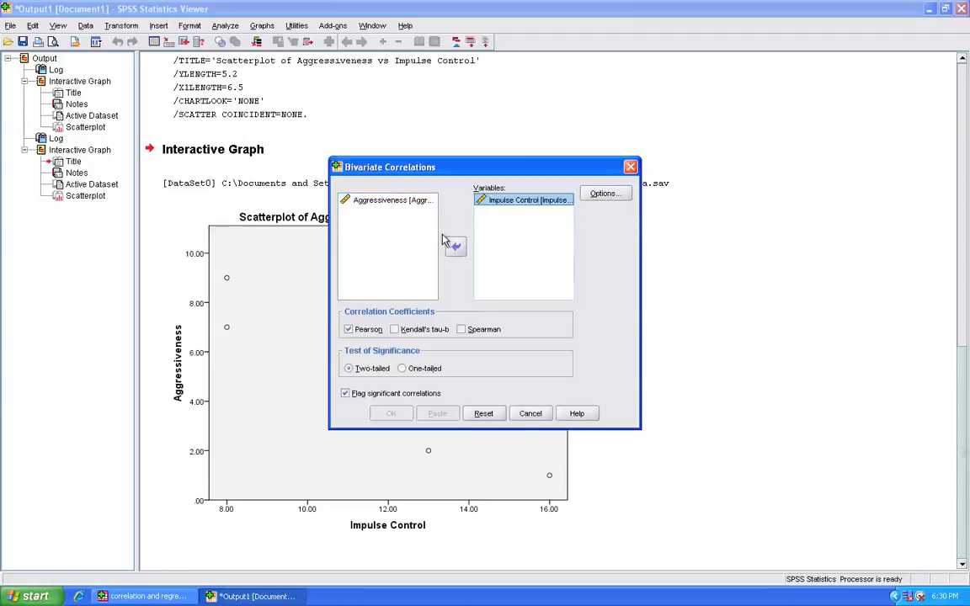
{"action": "left_click", "coordinate": [412, 201]}
{"action": "left_click", "coordinate": [455, 248]}
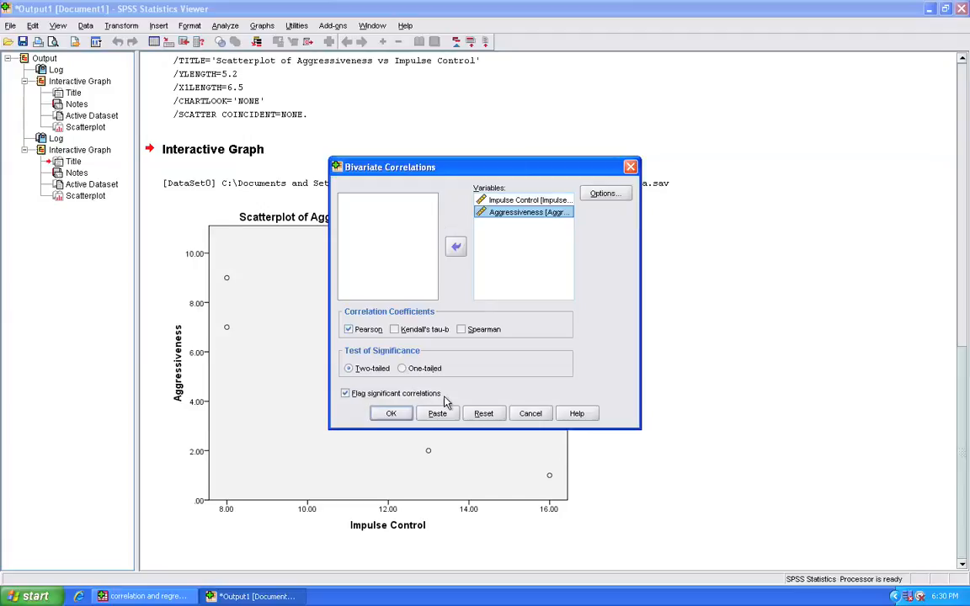
Check the correlation's statistics and missing-value options, keep them as they are, and run the two-tailed Pearson correlation
{"action": "left_click", "coordinate": [613, 196]}
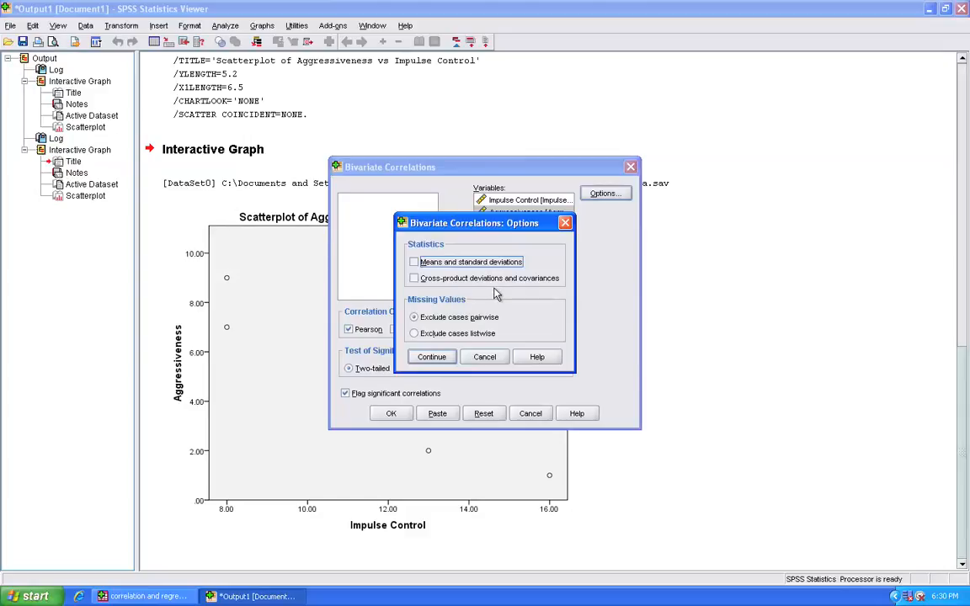
{"action": "left_click", "coordinate": [432, 357]}
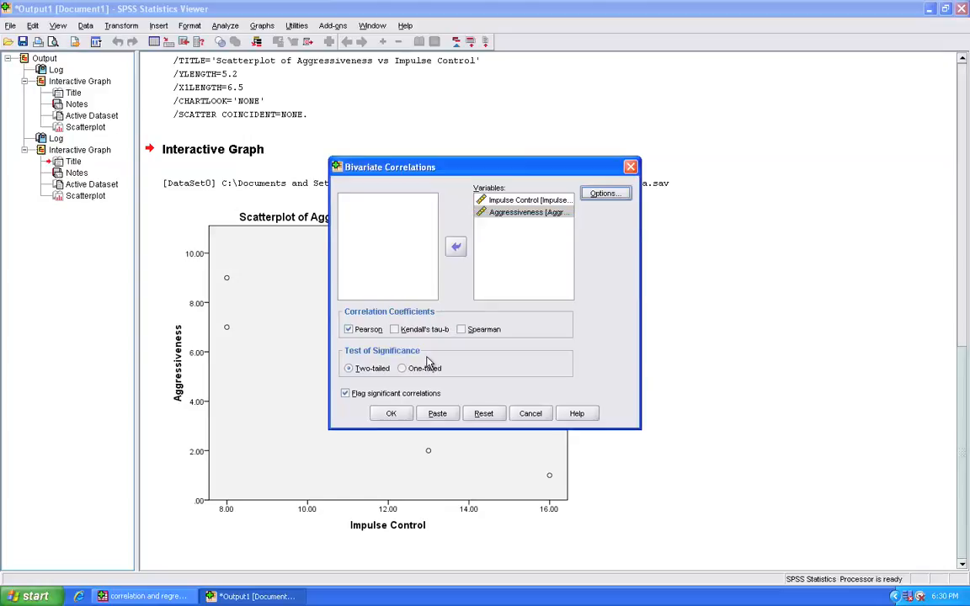
{"action": "left_click", "coordinate": [393, 413]}
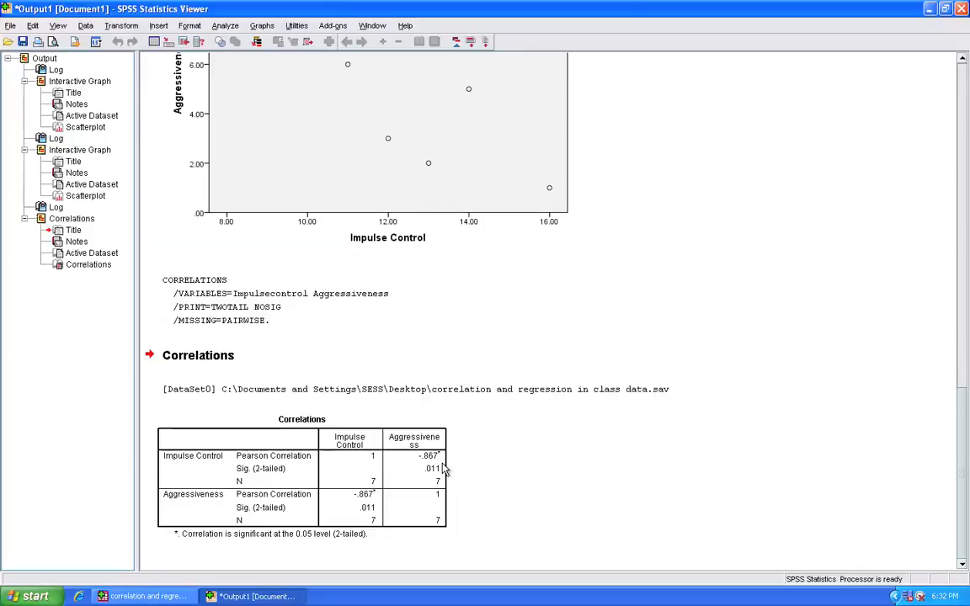
Review the interactive scatterplot's fit and variable assignment settings, and close them without generating another chart
{"action": "left_click", "coordinate": [263, 26]}
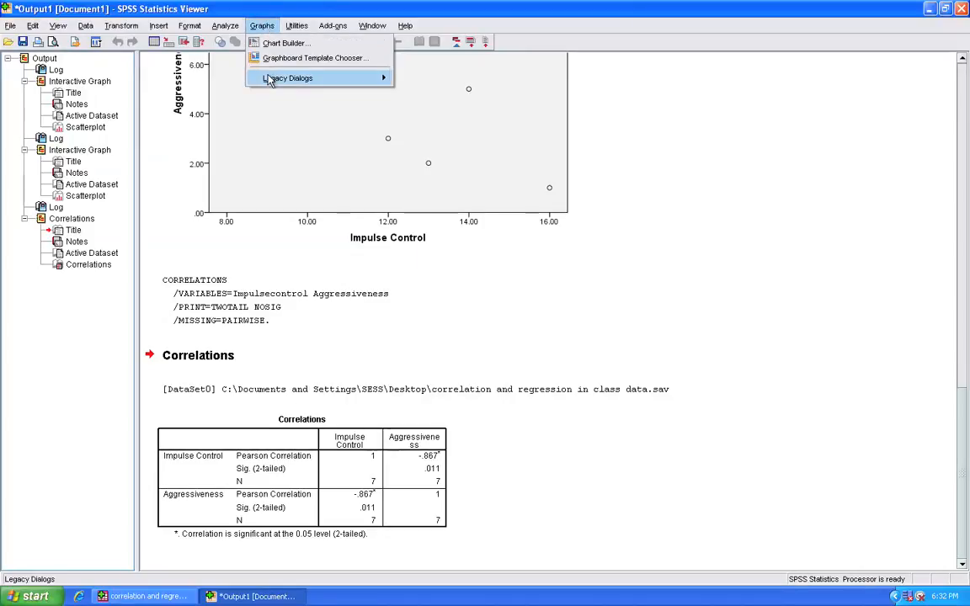
{"action": "mouse_move", "coordinate": [269, 78]}
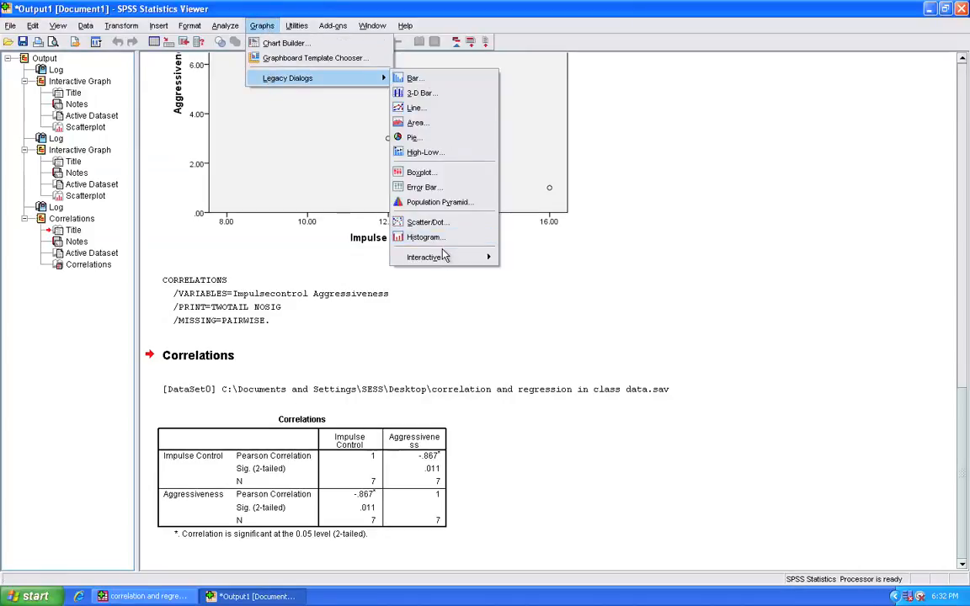
{"action": "mouse_move", "coordinate": [443, 260]}
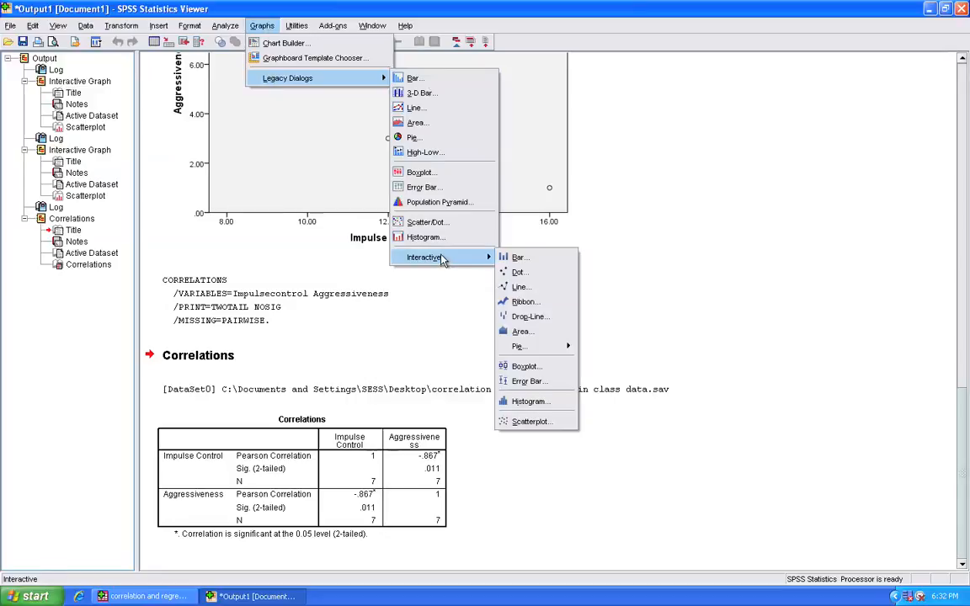
{"action": "left_click", "coordinate": [539, 425]}
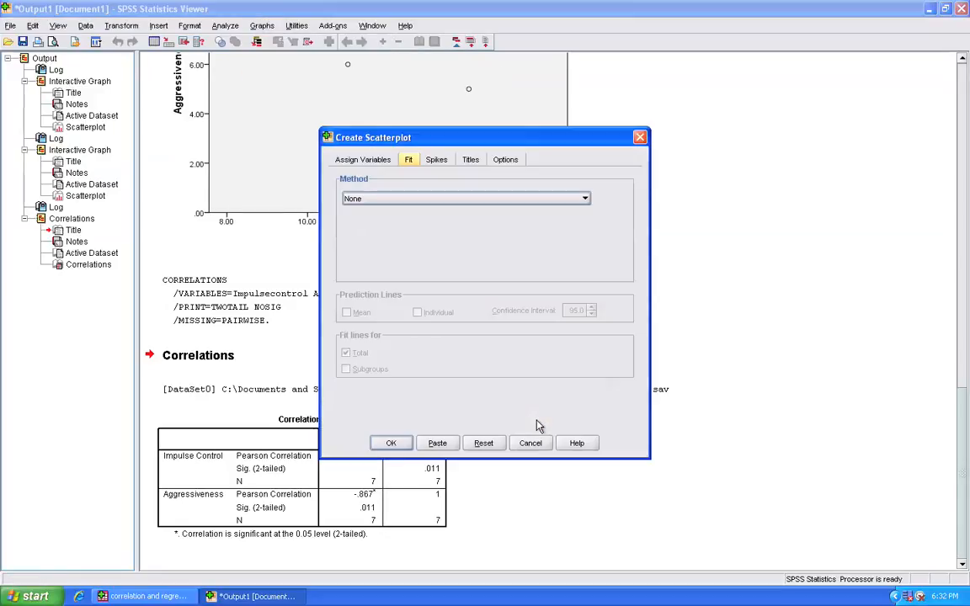
{"action": "left_click", "coordinate": [353, 161]}
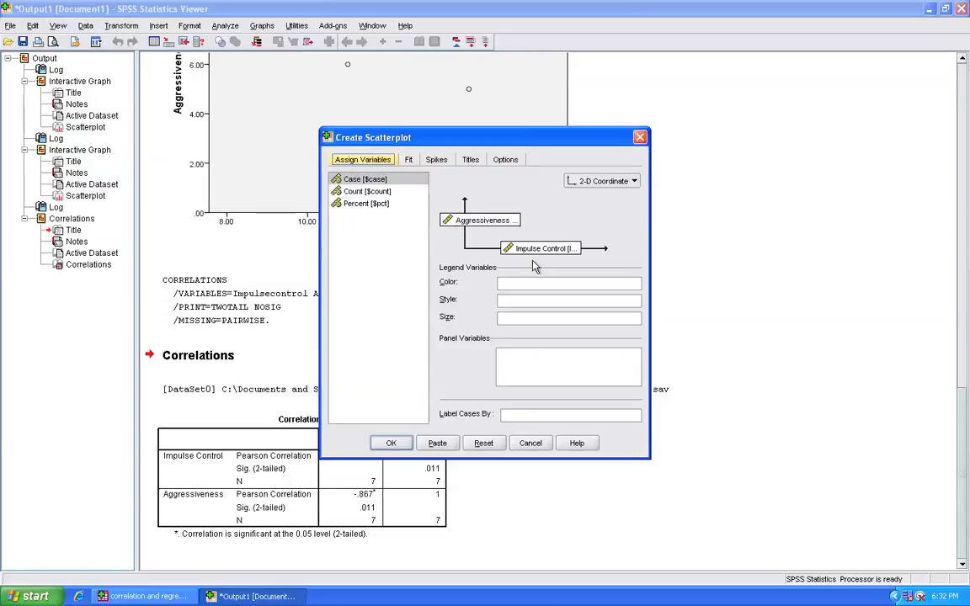
{"action": "left_click", "coordinate": [531, 443]}
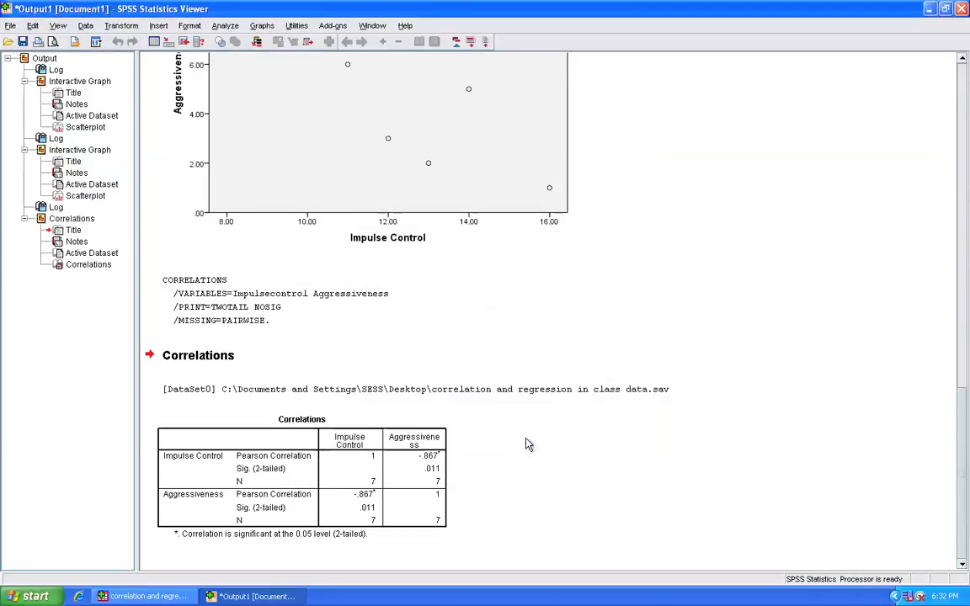
Review the bivariate correlation's variables, coefficient and significance test settings, and close them without rerunning the analysis
{"action": "left_click", "coordinate": [220, 26]}
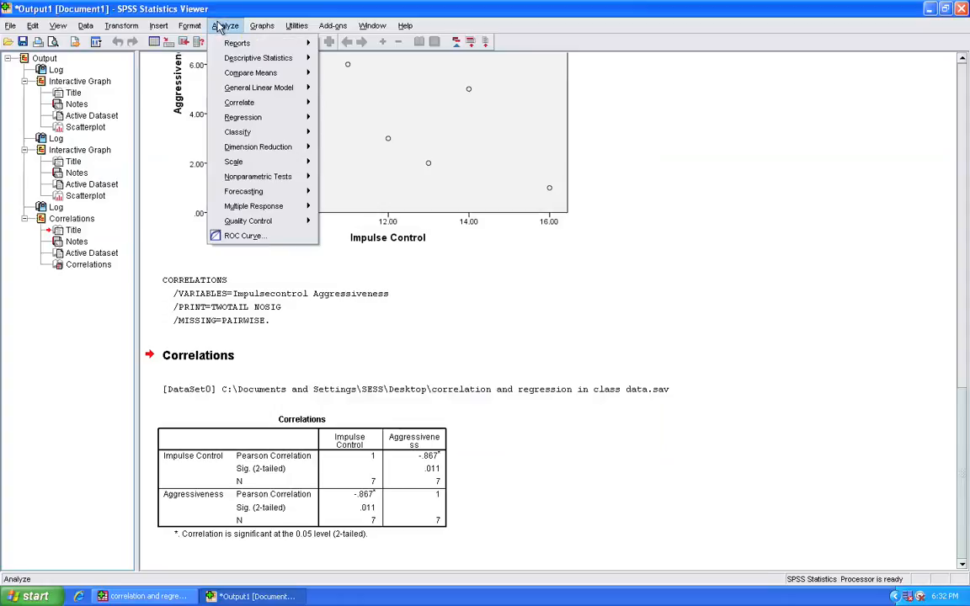
{"action": "mouse_move", "coordinate": [237, 103]}
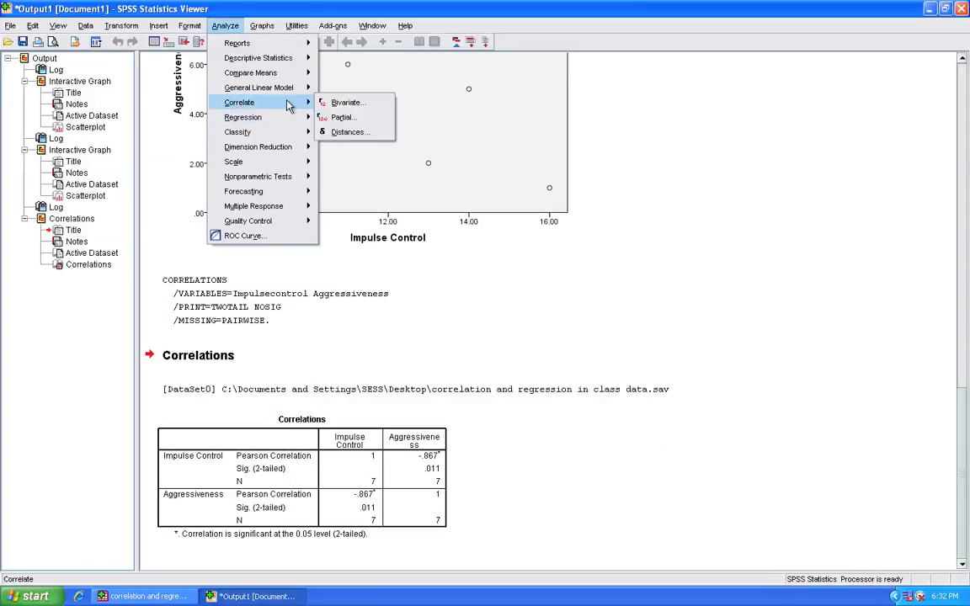
{"action": "left_click", "coordinate": [340, 104]}
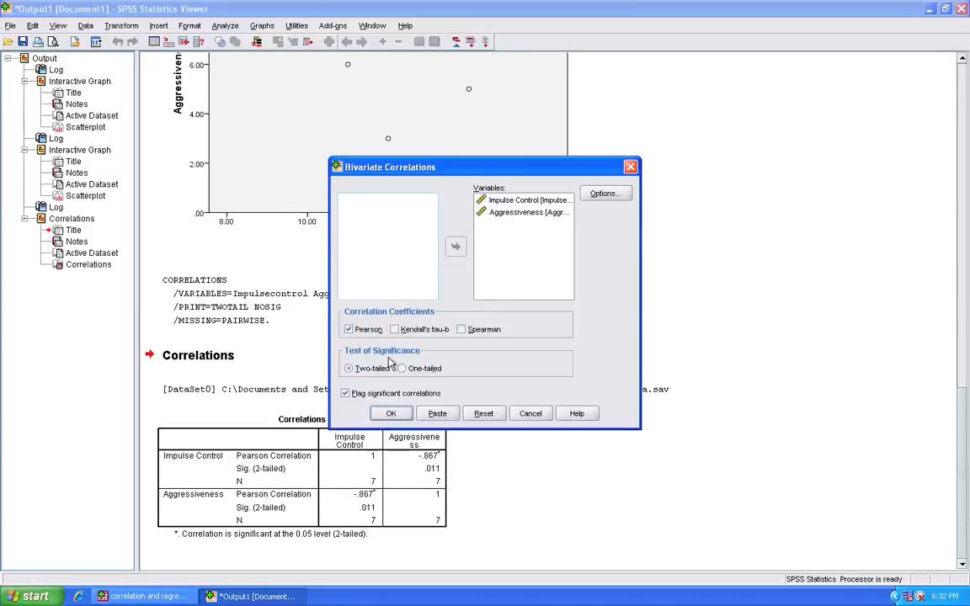
{"action": "left_click", "coordinate": [530, 414]}
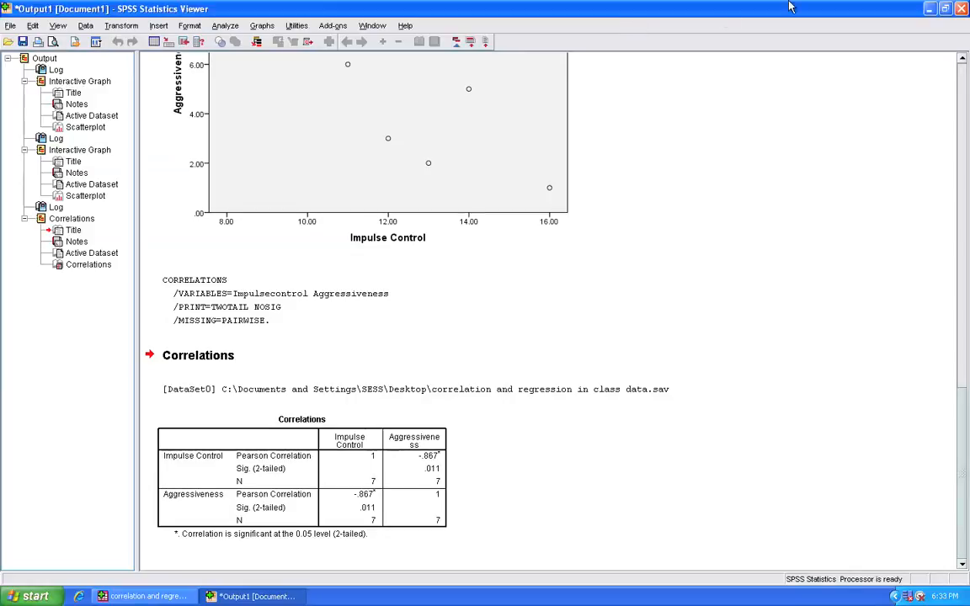
{"action": "mouse_move", "coordinate": [763, 2]}
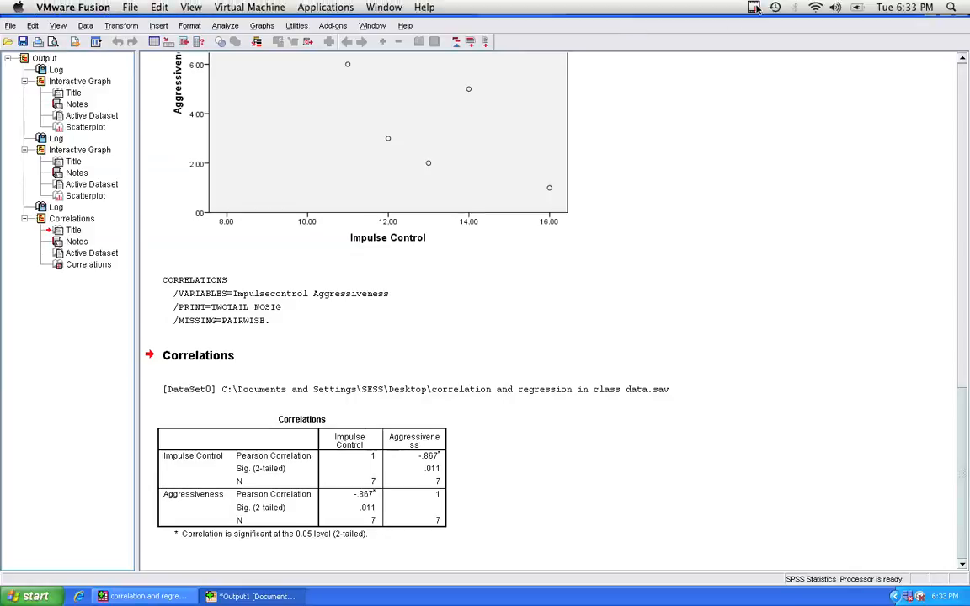